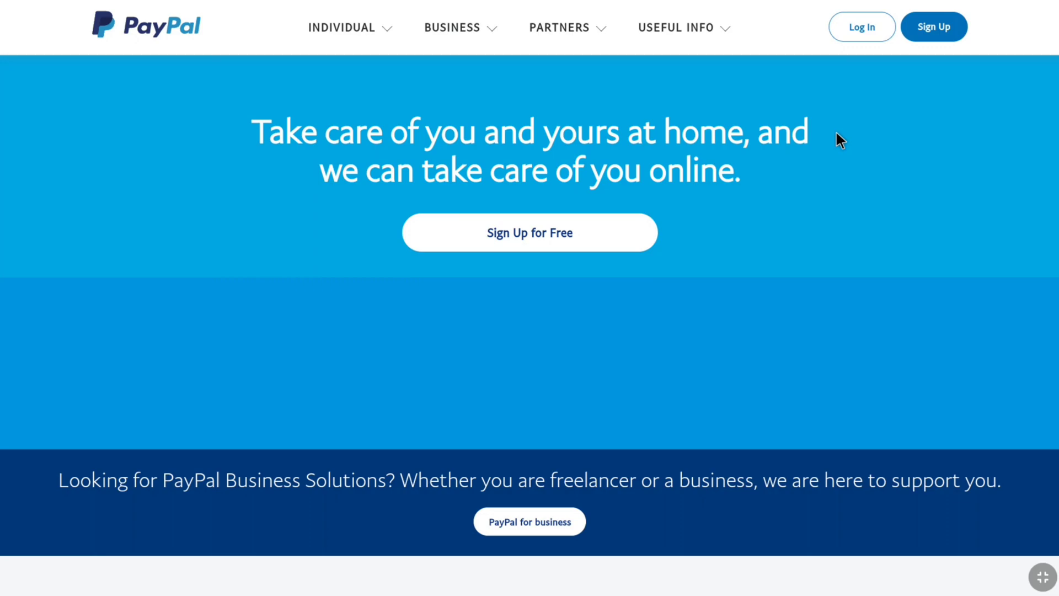
Log in to PayPal with email and password, then confirm the 6-digit verification code
{"action": "left_click", "coordinate": [862, 27]}
{"action": "left_click", "coordinate": [513, 220]}
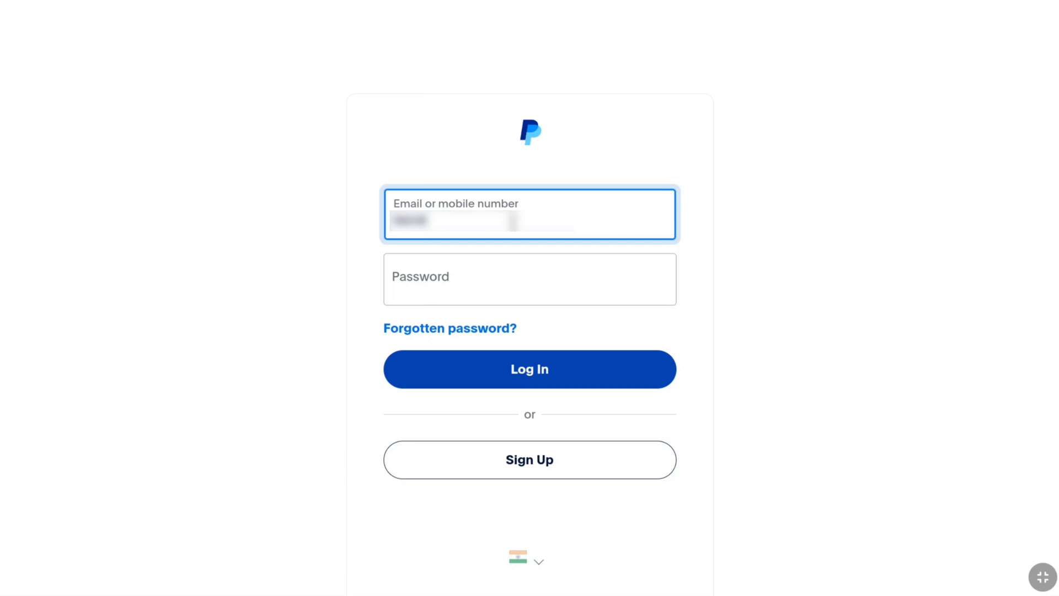
{"action": "type", "text": "[blurred email][blurred]"}
{"action": "left_click", "coordinate": [529, 279]}
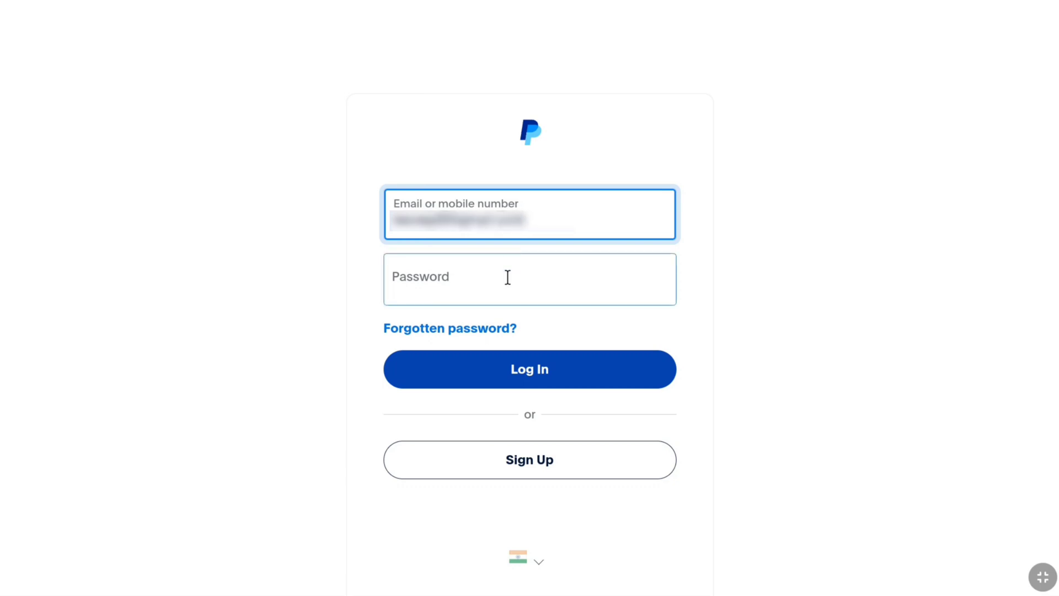
{"action": "type", "text": "[password]"}
{"action": "left_click", "coordinate": [545, 368]}
{"action": "left_click", "coordinate": [529, 299]}
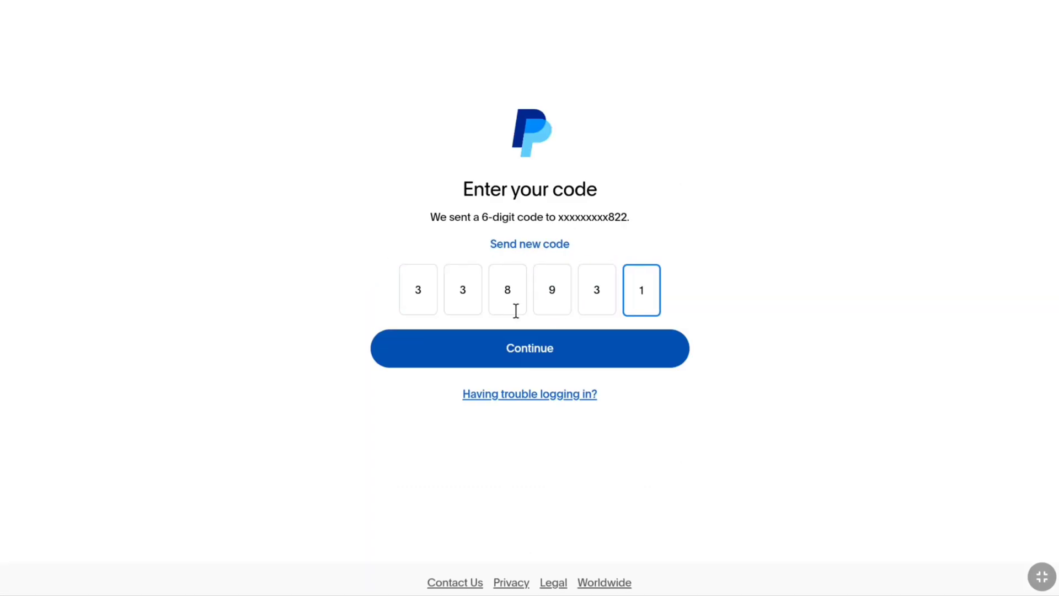
{"action": "left_click", "coordinate": [529, 348]}
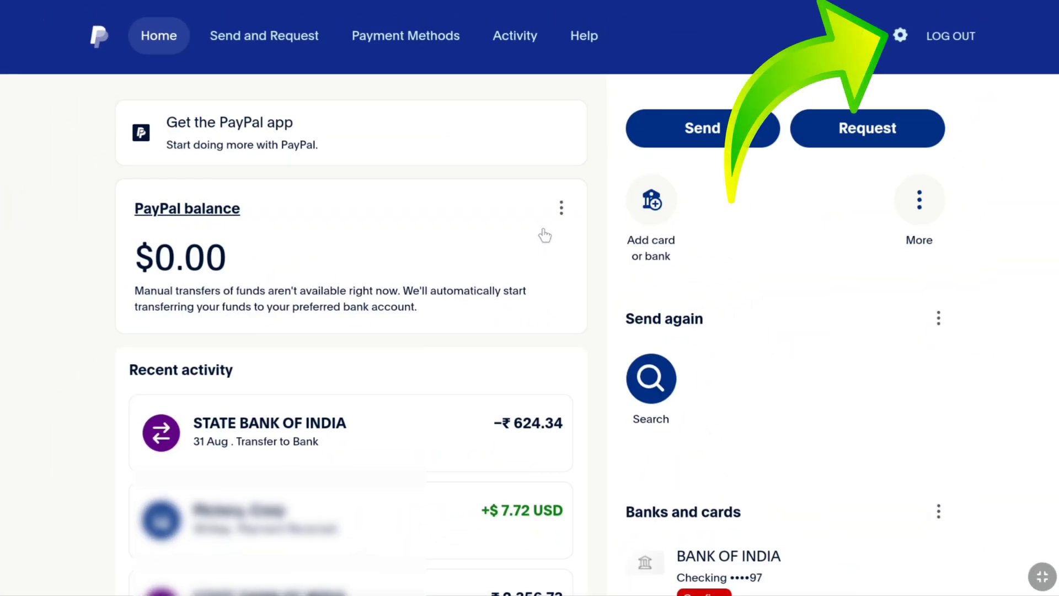
Open account settings via the gear icon and reach the business dashboard
{"action": "left_click", "coordinate": [900, 36]}
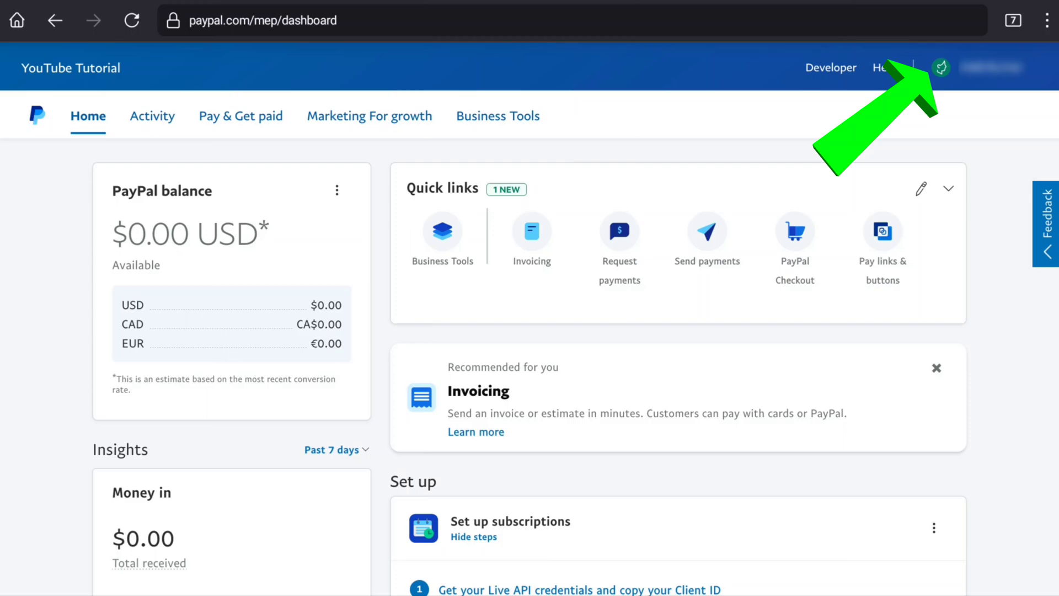
Choose Profile settings from the top-right account menu to reach Login and security
{"action": "left_click", "coordinate": [941, 68]}
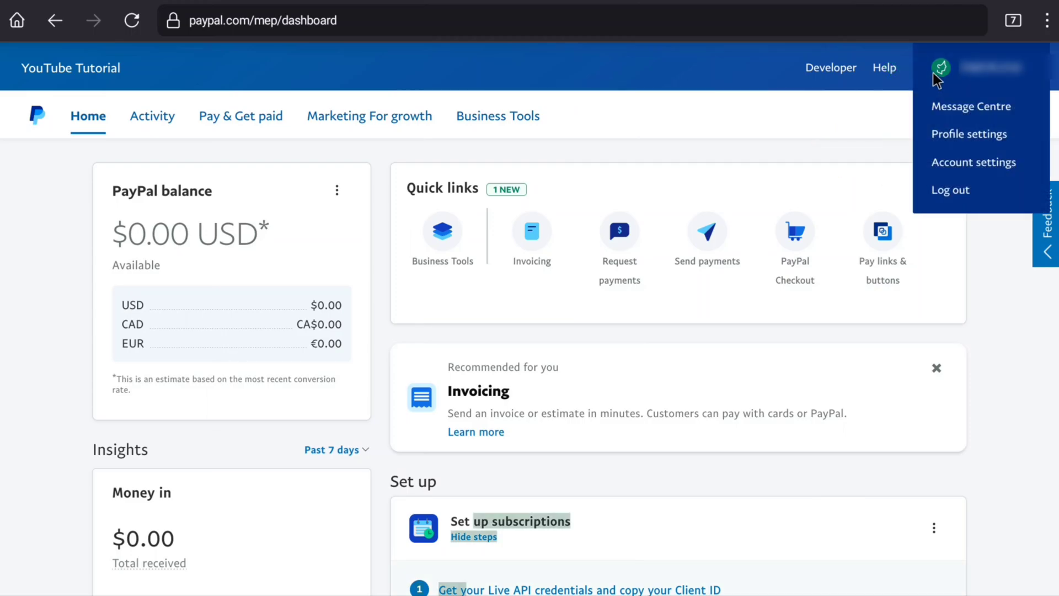
{"action": "left_click", "coordinate": [960, 134]}
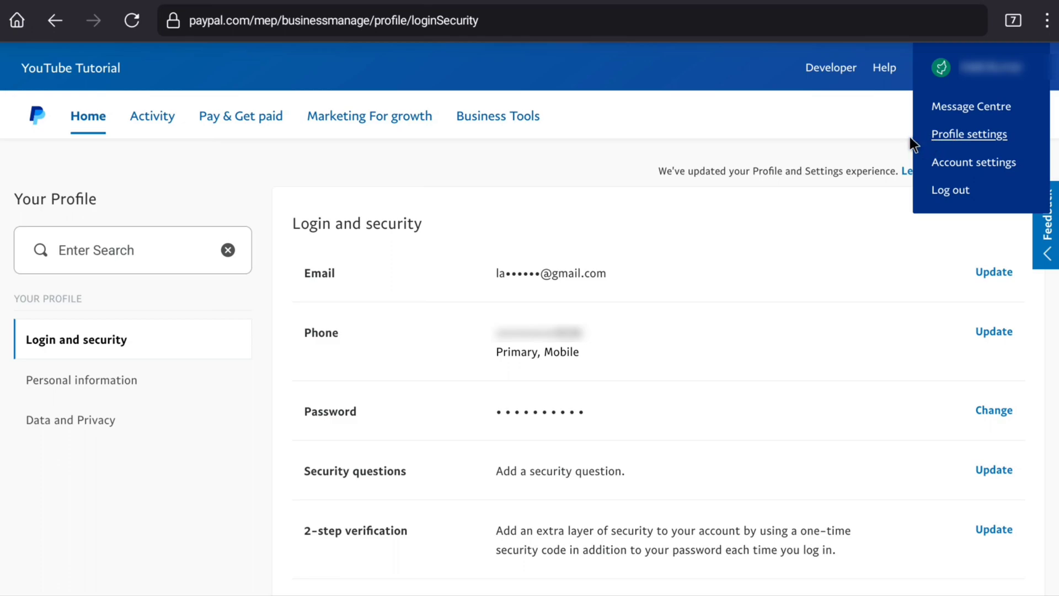
Dismiss the account menu and open Update next to Phone
{"action": "left_click", "coordinate": [878, 146]}
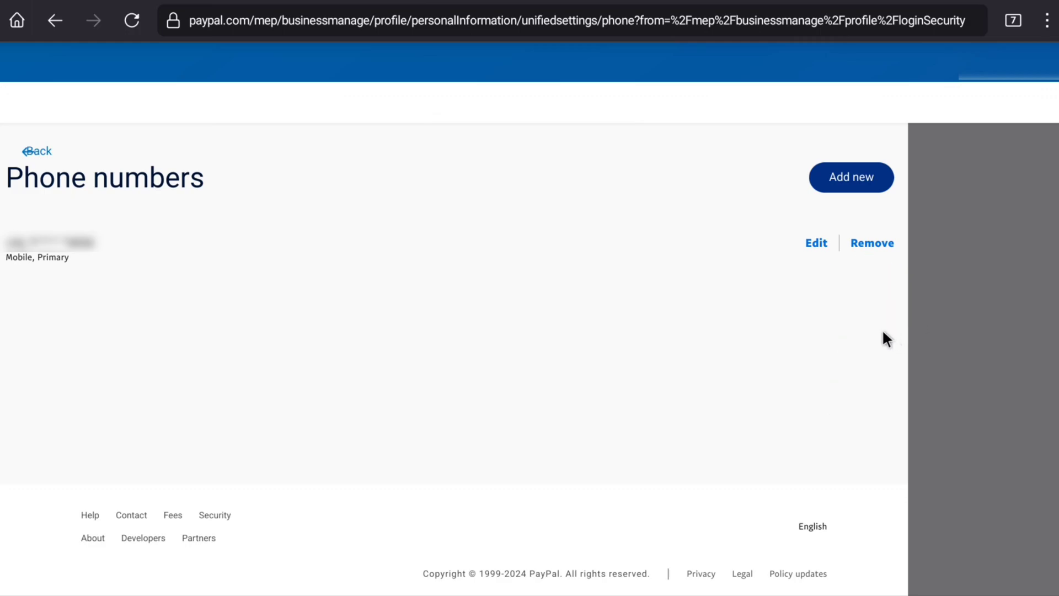
Remove the Mobile, Primary phone number from the account
{"action": "left_click", "coordinate": [872, 242]}
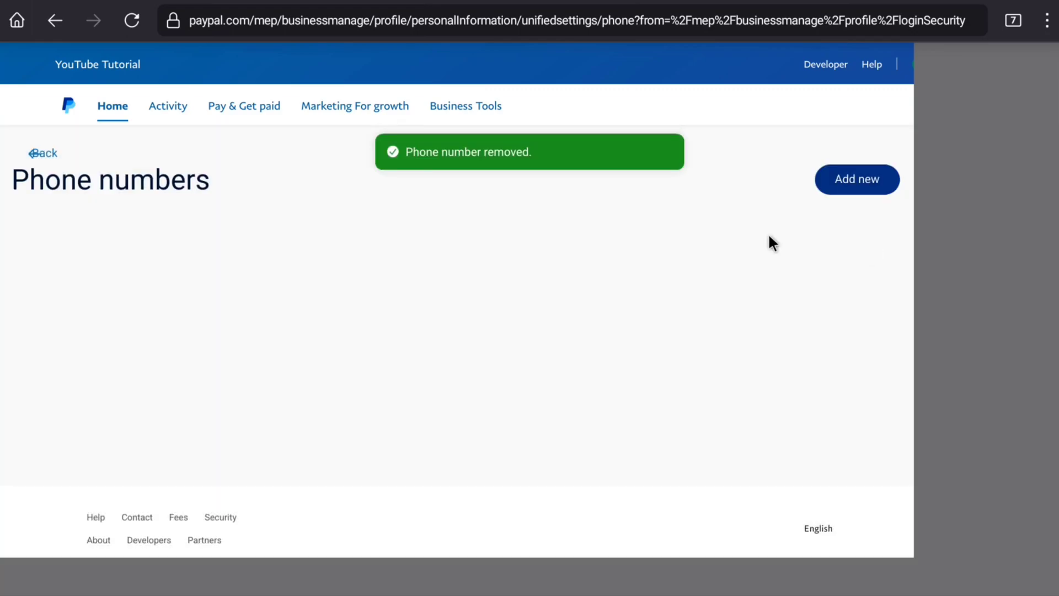